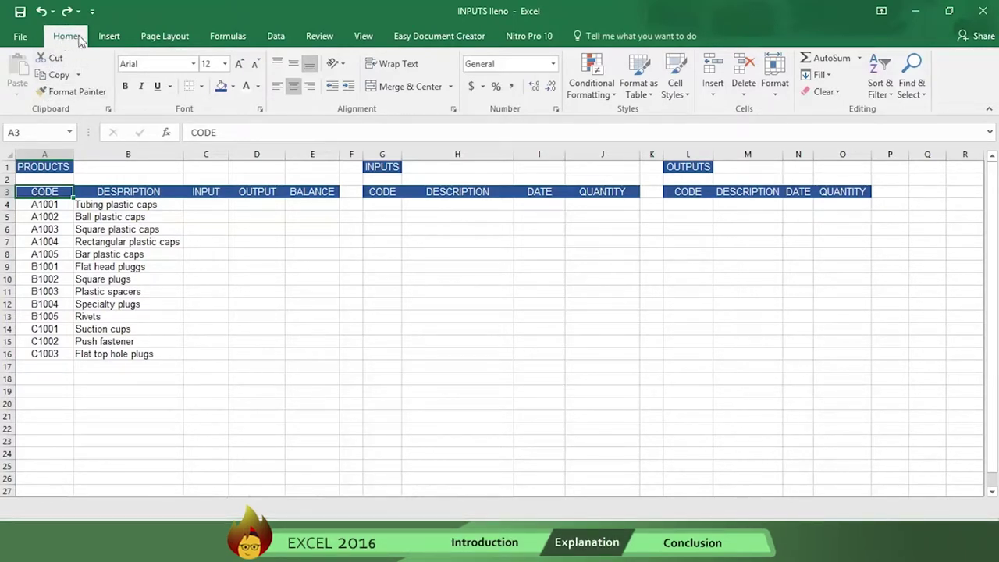
Step: Convert the PRODUCTS range into a table with headers and name it PRODUCTS
click(110, 37)
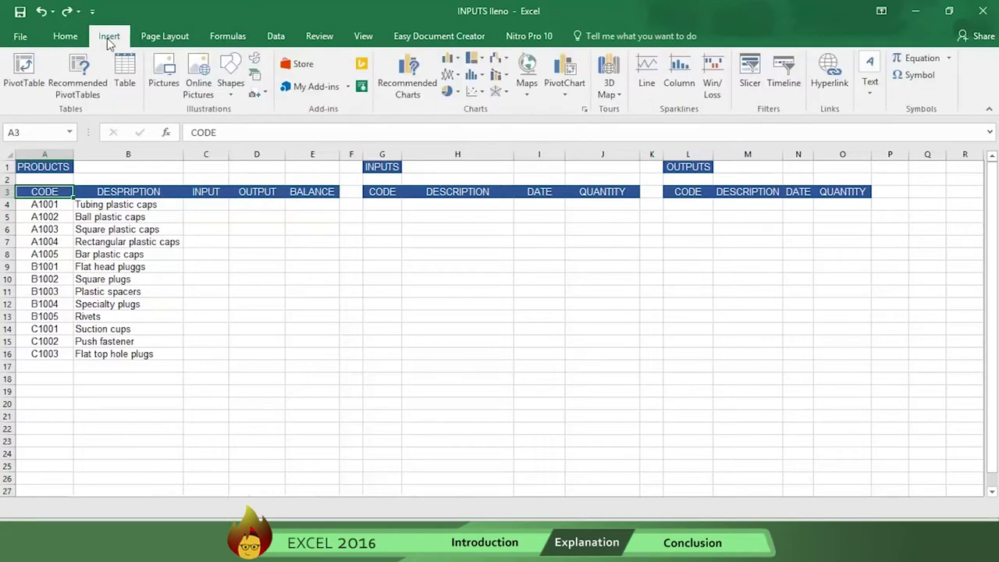
click(131, 94)
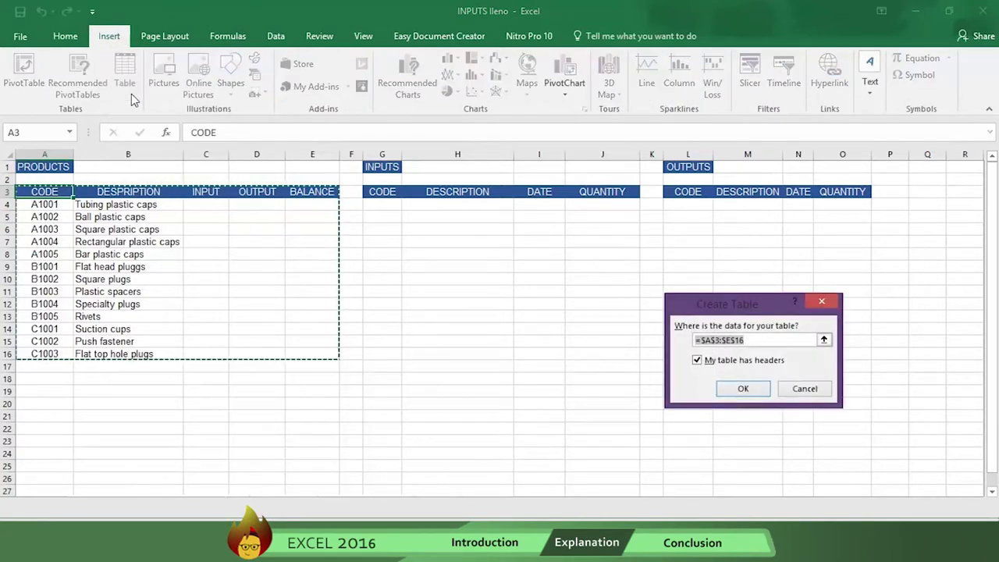
click(700, 362)
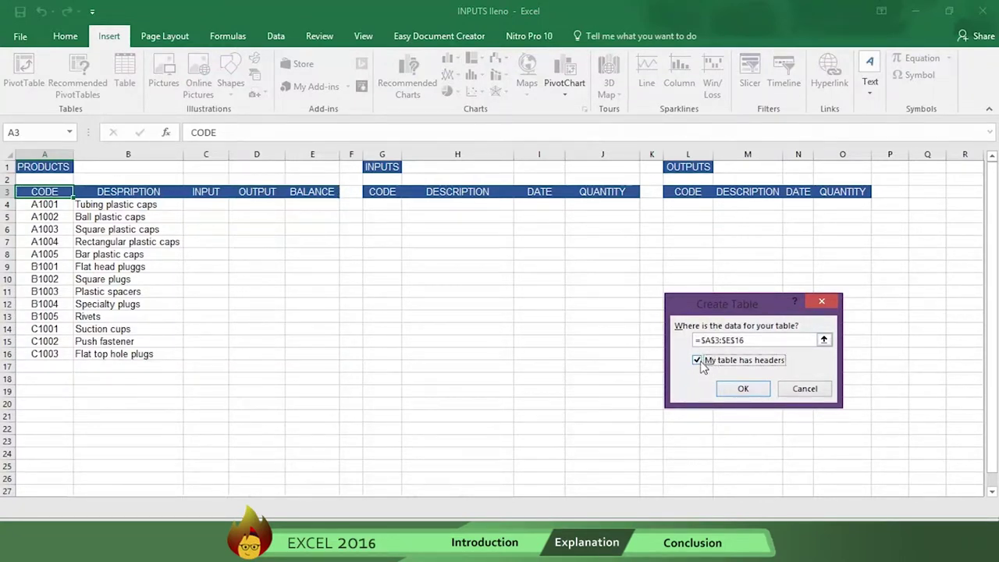
click(738, 393)
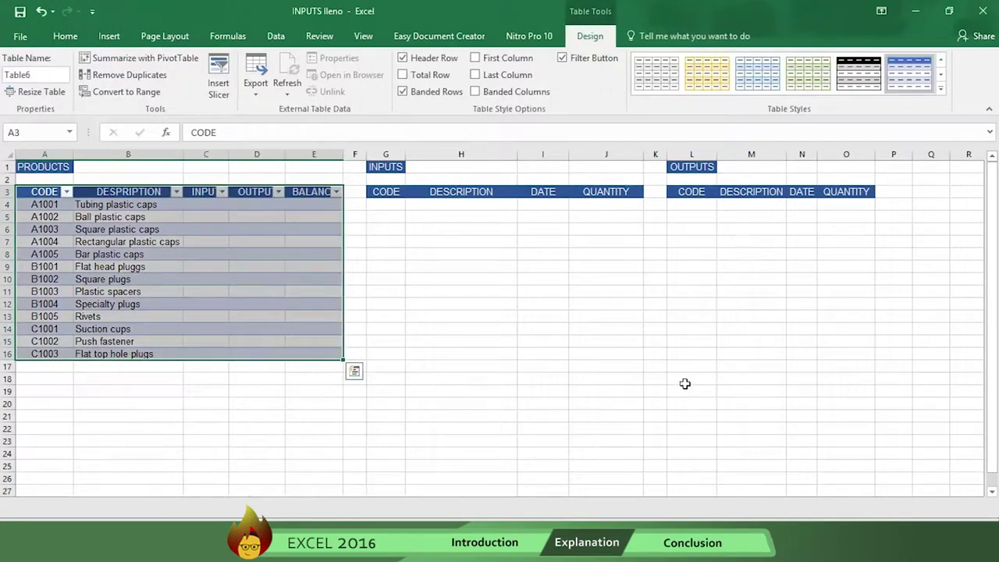
click(11, 75)
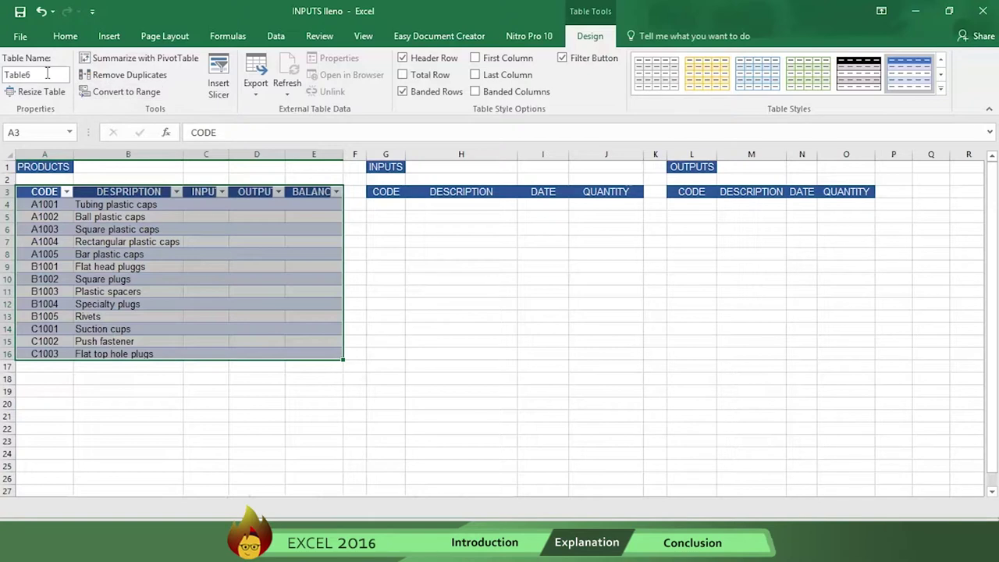
double_click(12, 75)
text(PRODUCTS)
Step: Turn the INPUTS and OUTPUTS header rows into tables as well
click(376, 194)
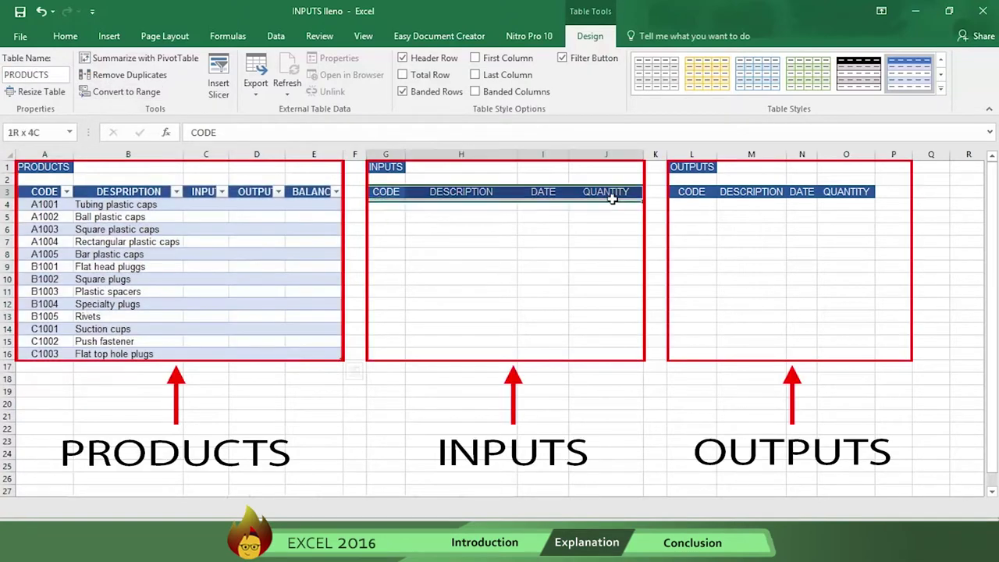
click(109, 36)
click(88, 74)
click(742, 387)
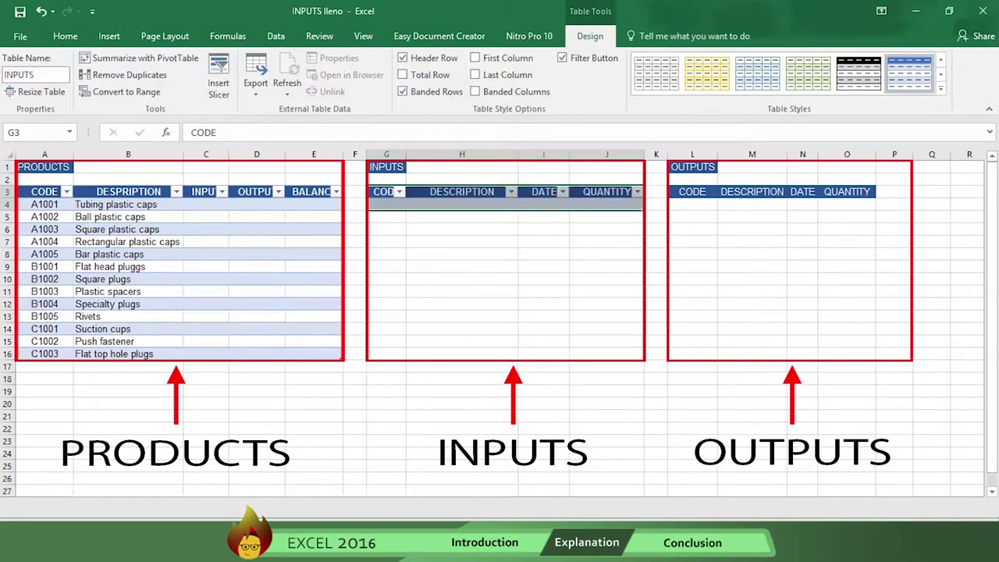
click(682, 197)
click(110, 36)
click(88, 74)
click(732, 388)
click(386, 269)
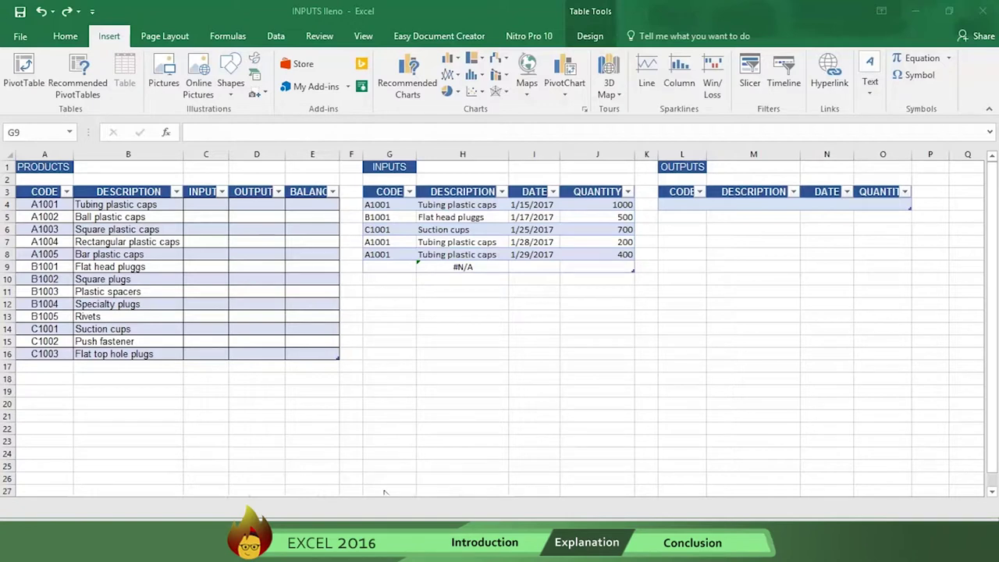
Step: Enter code C1003 in G9, date 1/30/2017 and quantity 500, letting the description look up
click(381, 268)
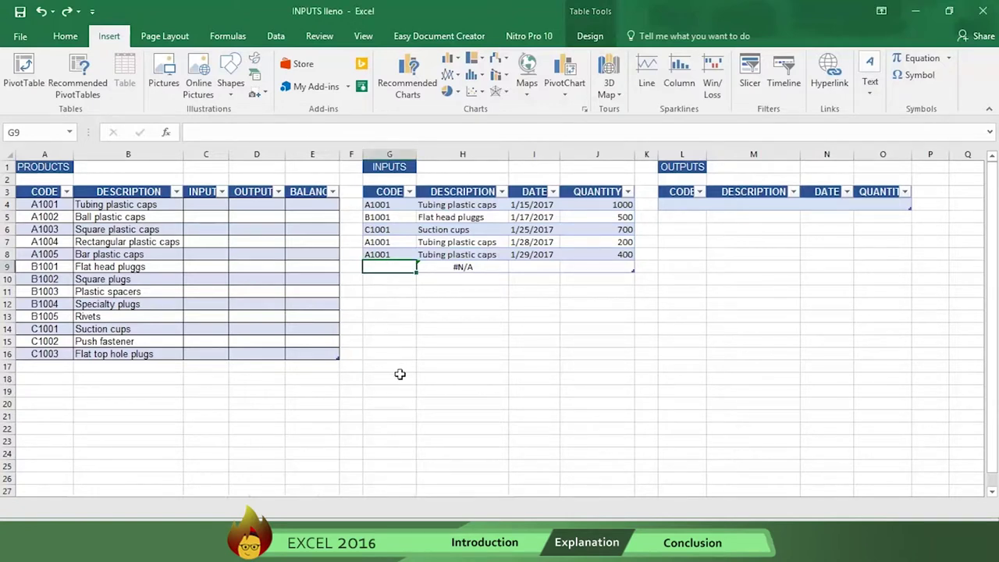
text(C1001)
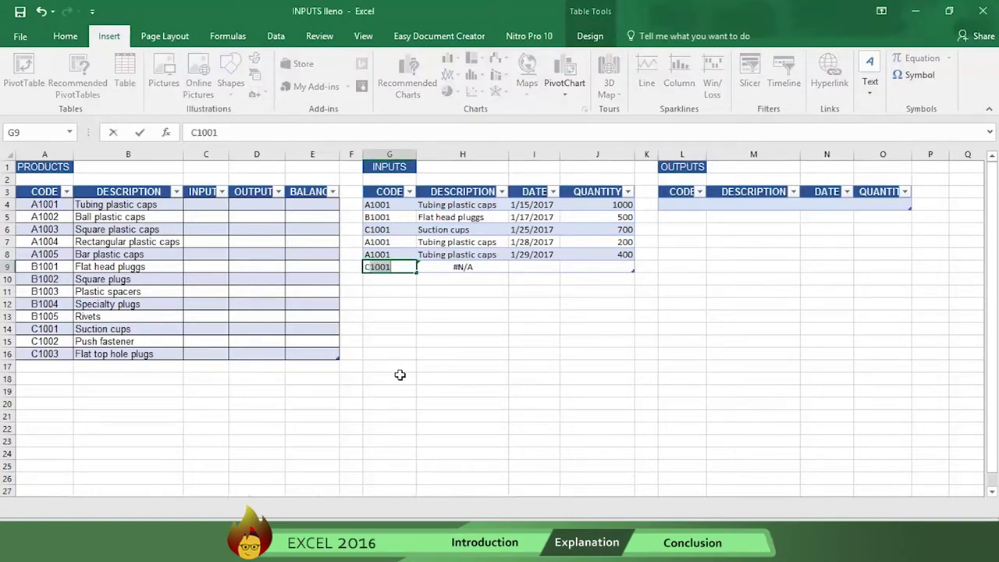
key(BackSpace)
text(3)
key(Tab)
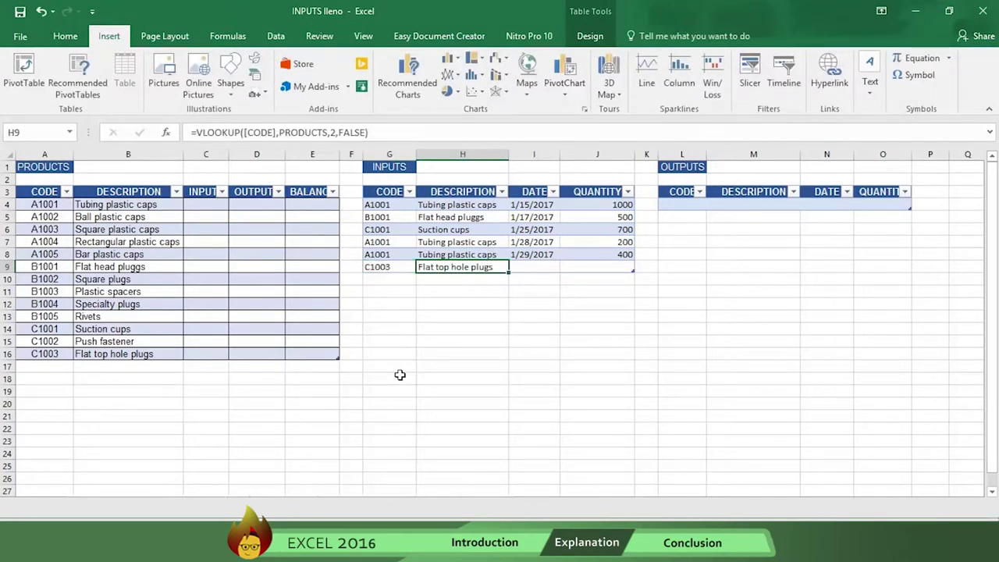
click(535, 268)
text(1/30/2017)
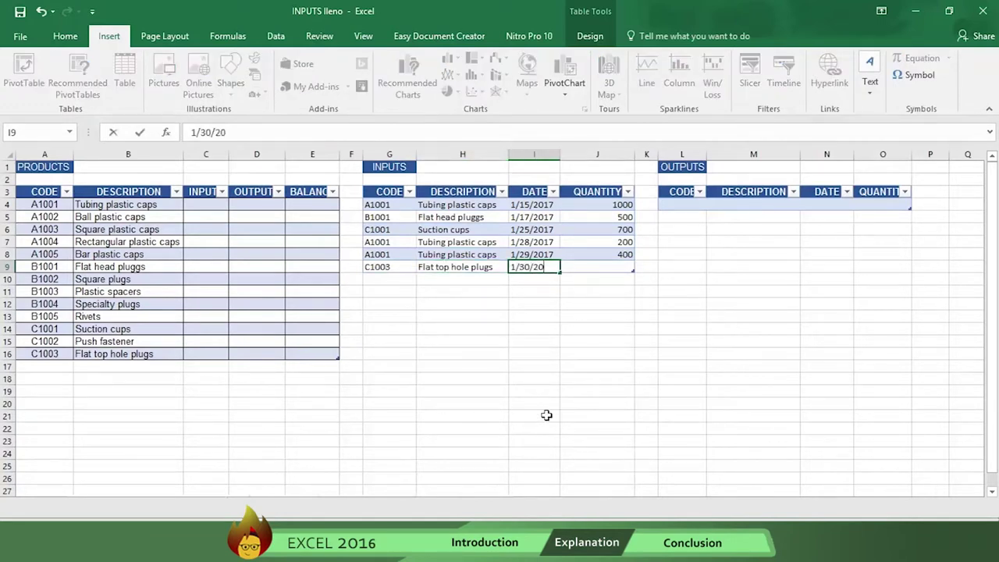
click(616, 274)
text(500)
key(Tab)
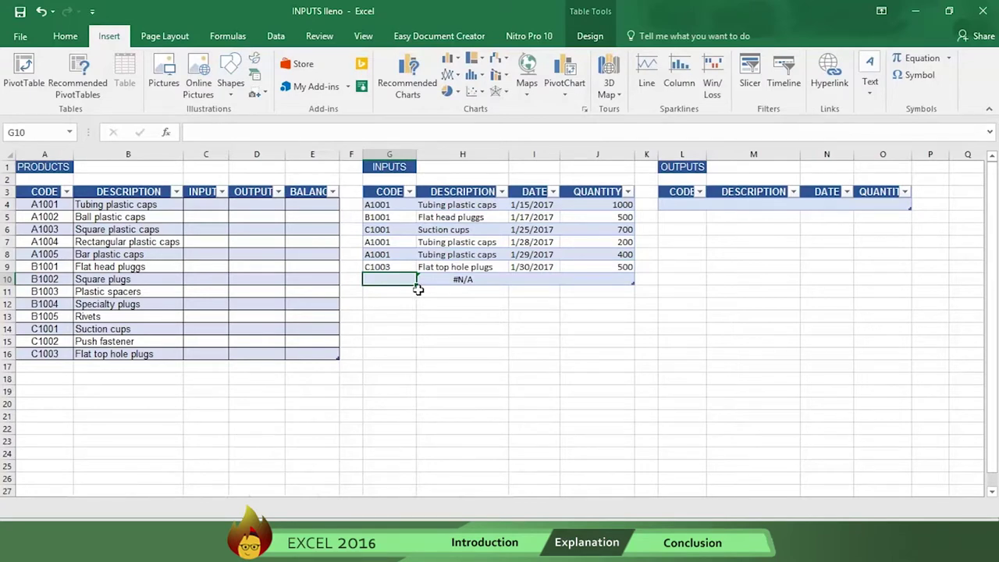
Step: Enter =VLOOKUP([CODE],PRODUCTS,2,FALSE) in OUTPUTS cell M4
click(745, 207)
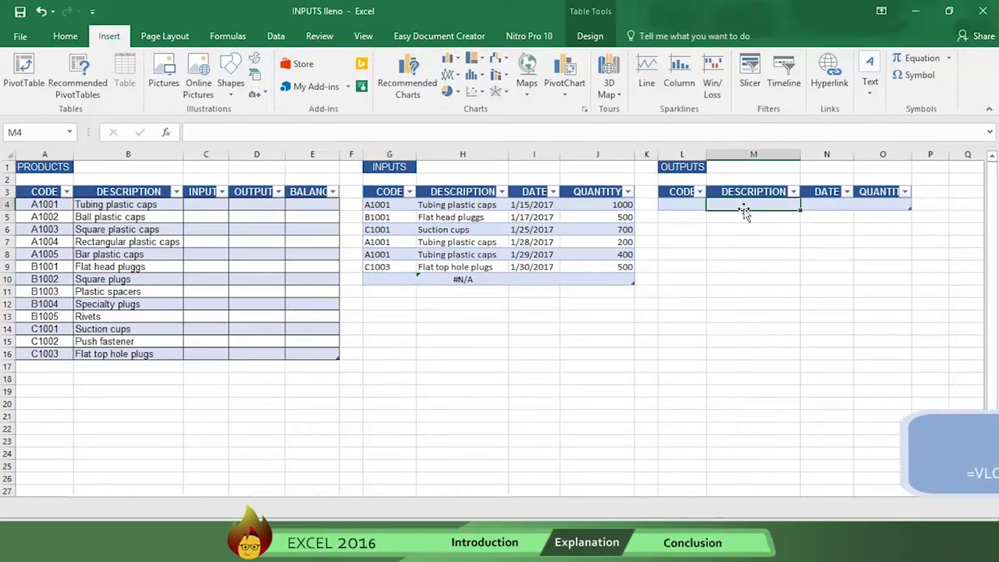
text(=)
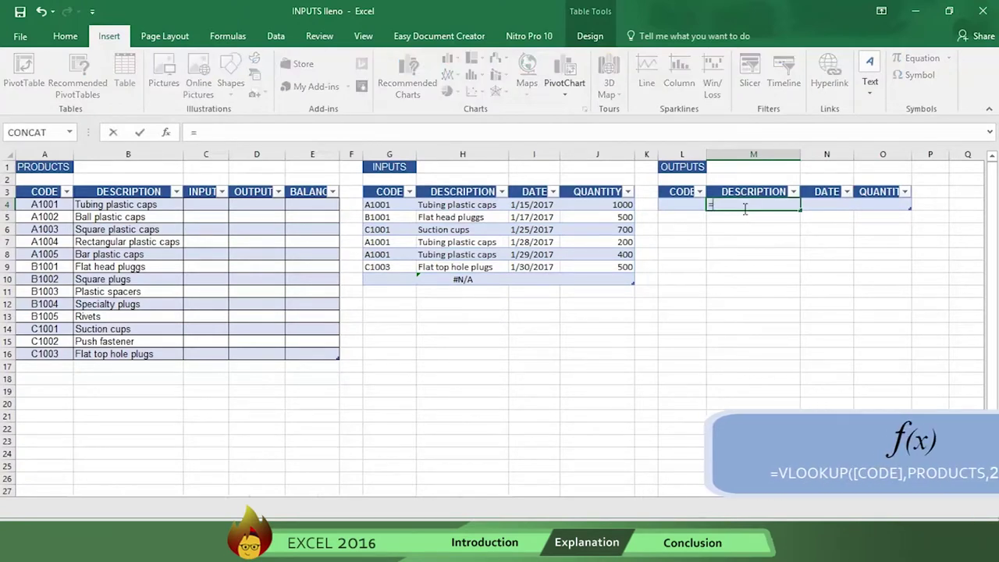
text(VLOO)
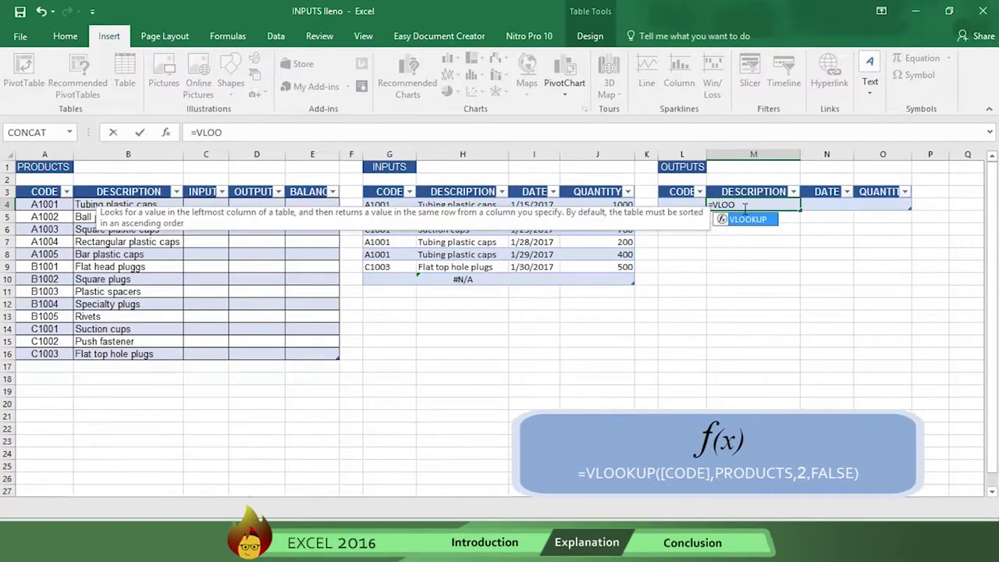
text(KU)
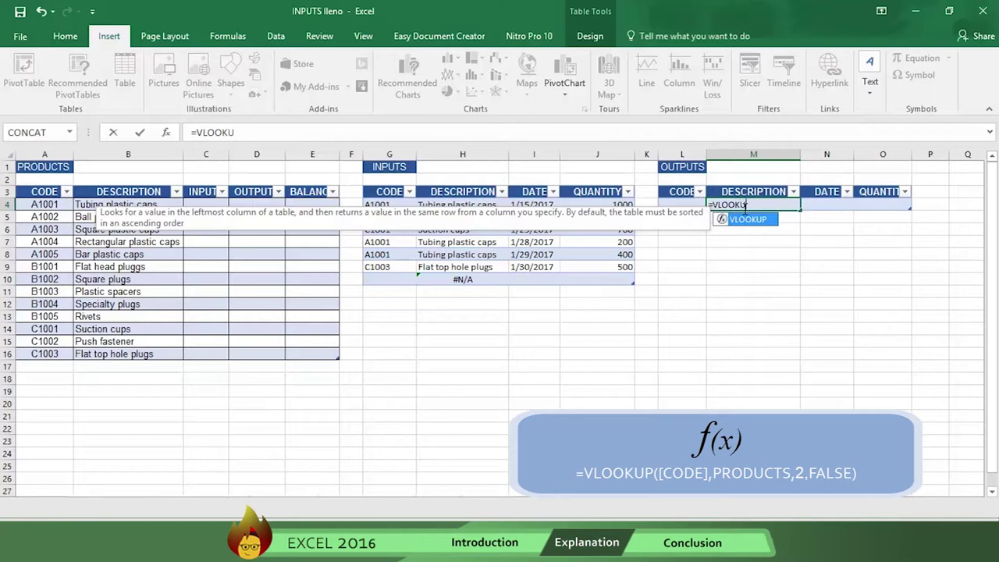
text(P()
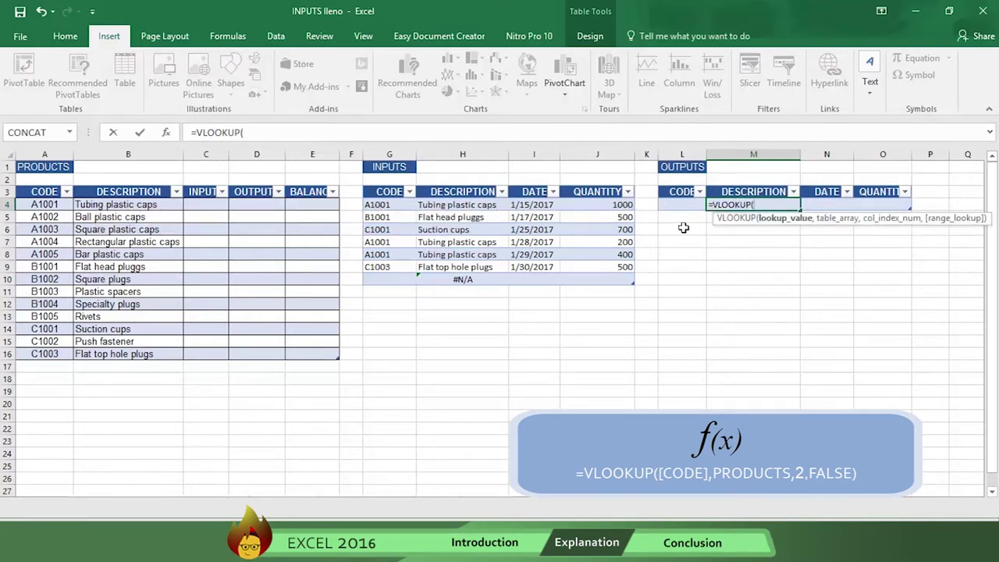
text([CODE)
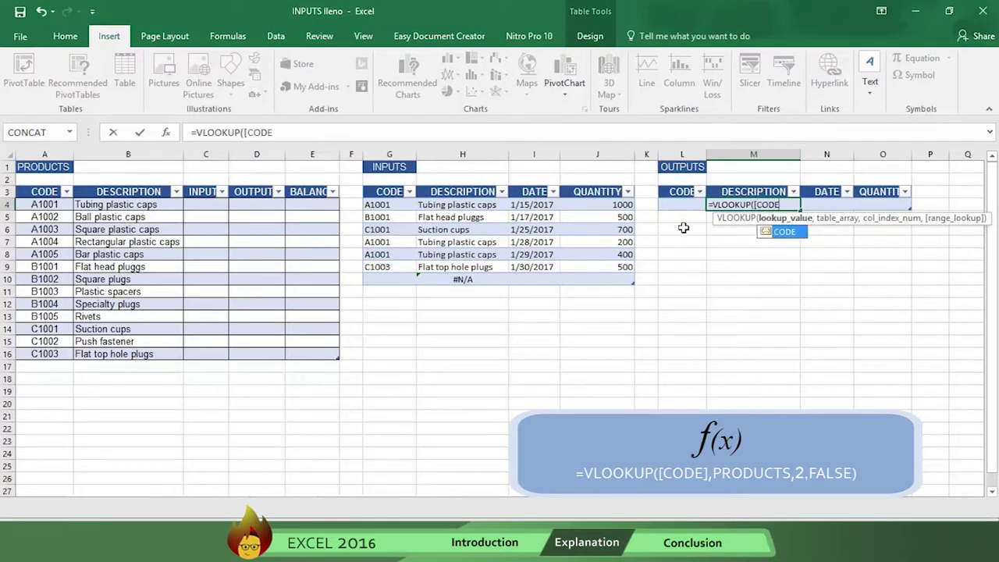
text(])
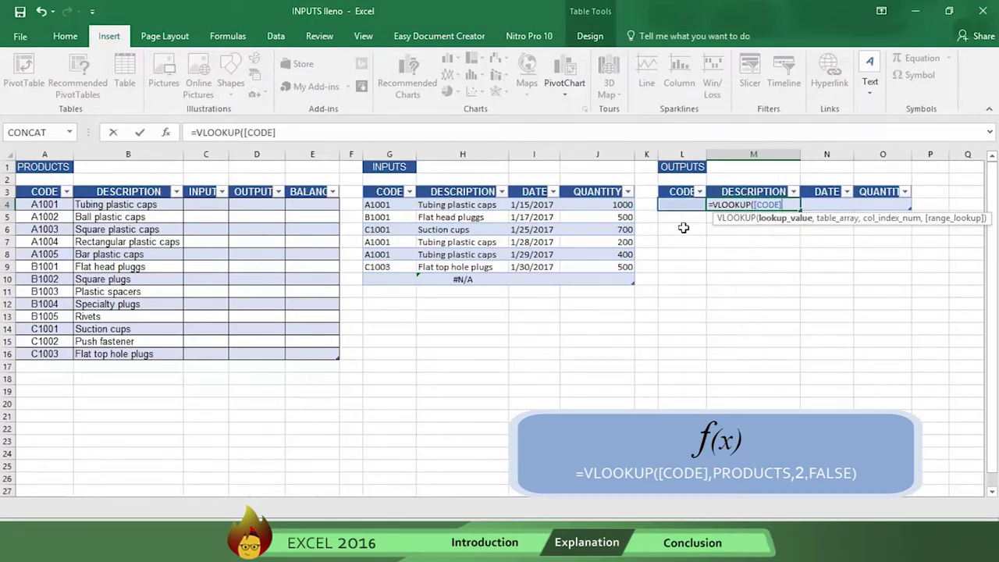
text(,)
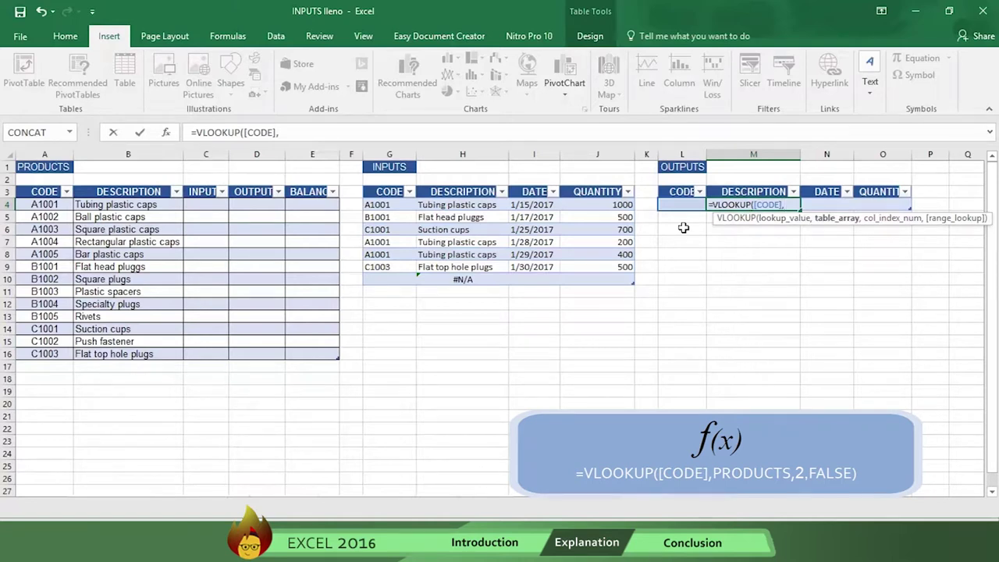
text(PR)
key(BackSpace)
key(BackSpace)
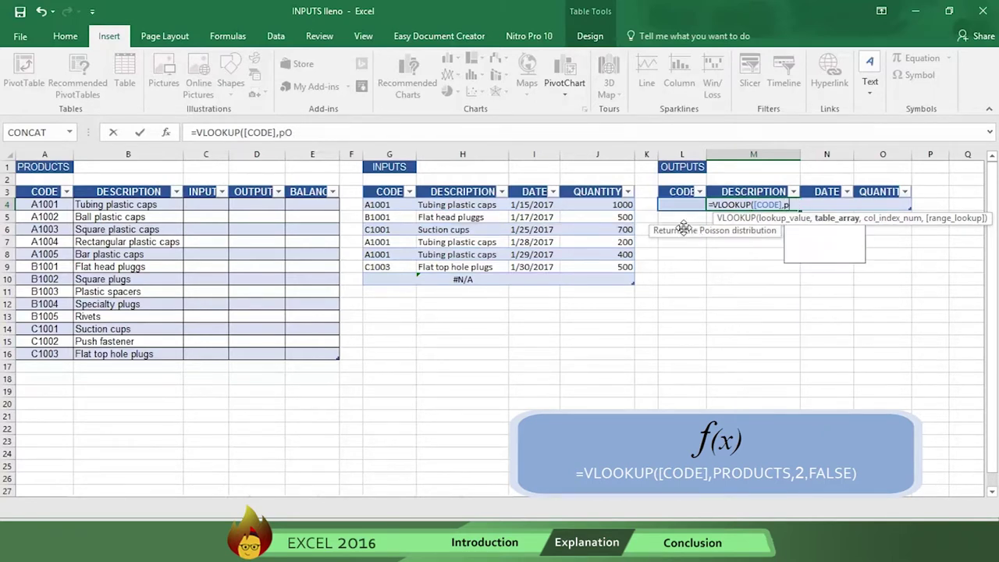
text(PRODUCTS)
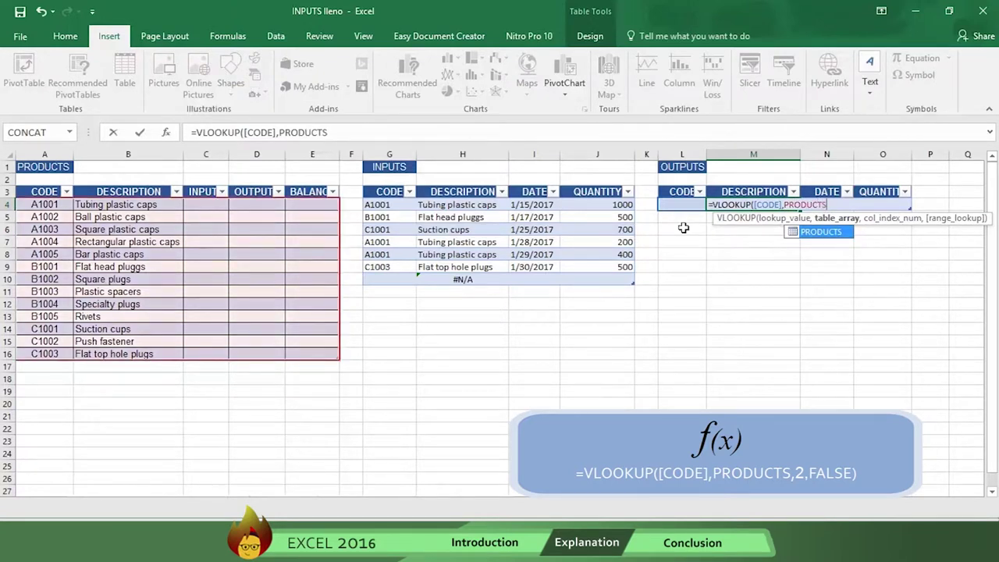
text(,2)
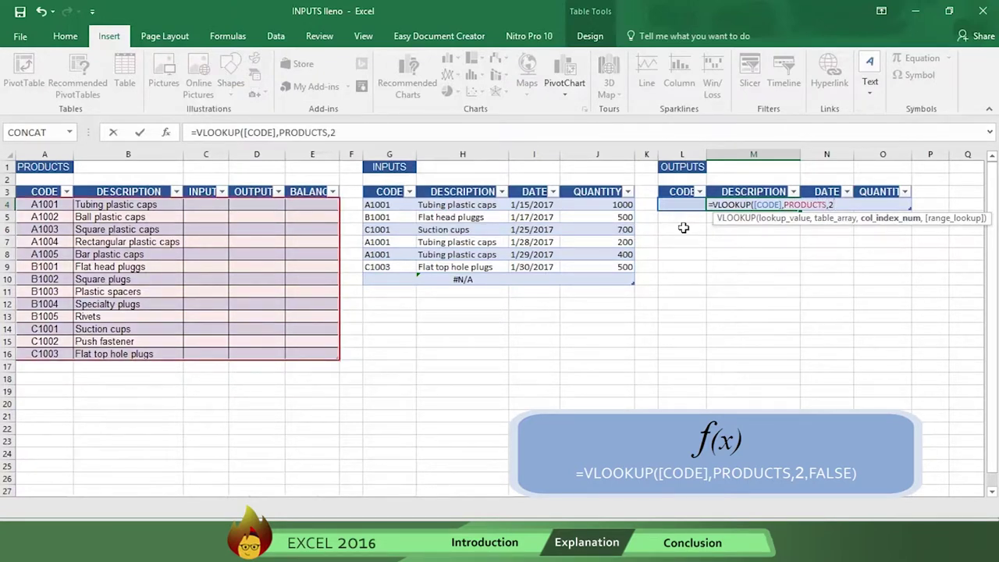
text(f)
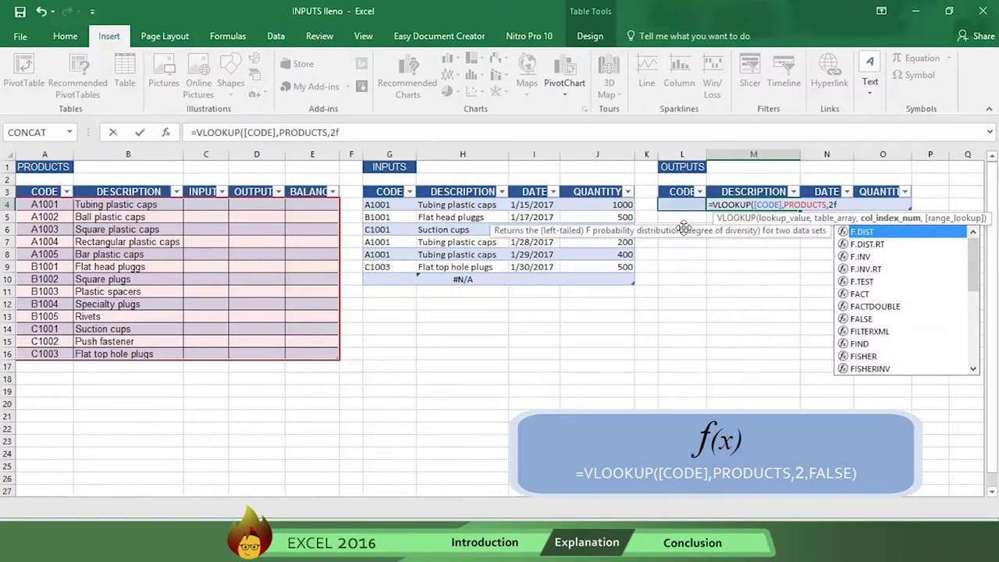
key(BackSpace)
text(,F)
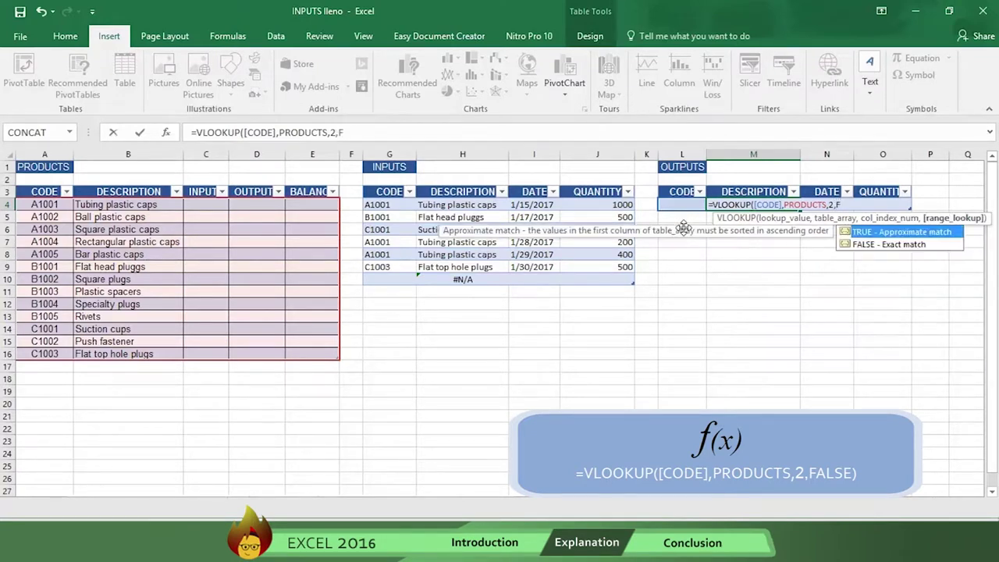
text(ALSE))
key(Return)
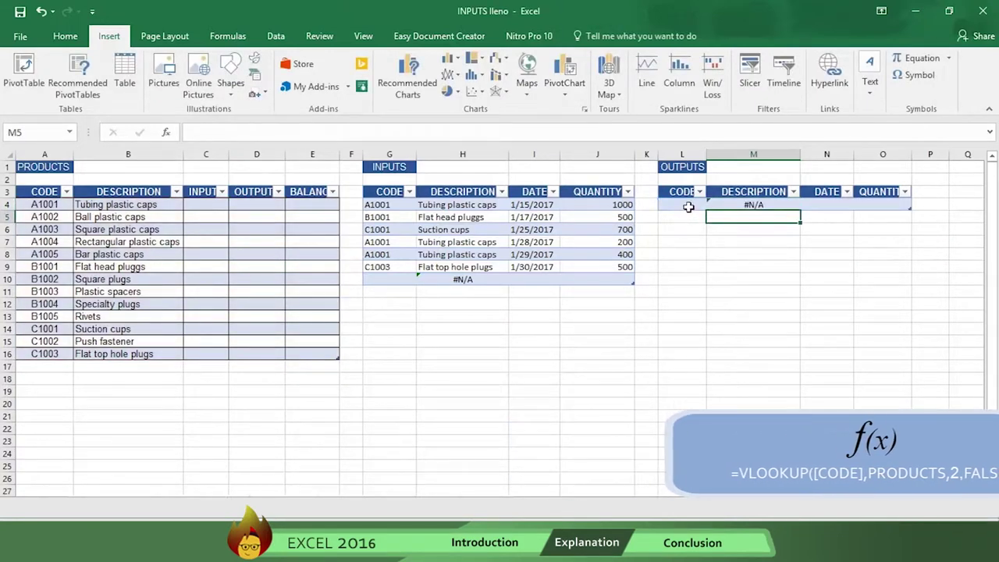
Step: Fill the first OUTPUTS row with code B1001, date 2/2/2017 and quantity 400
click(688, 205)
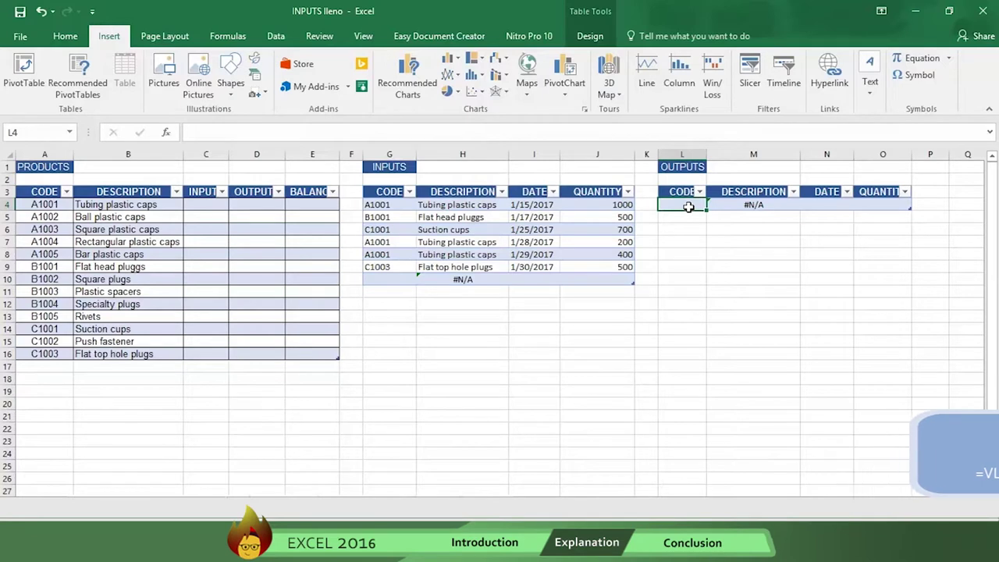
text(B1)
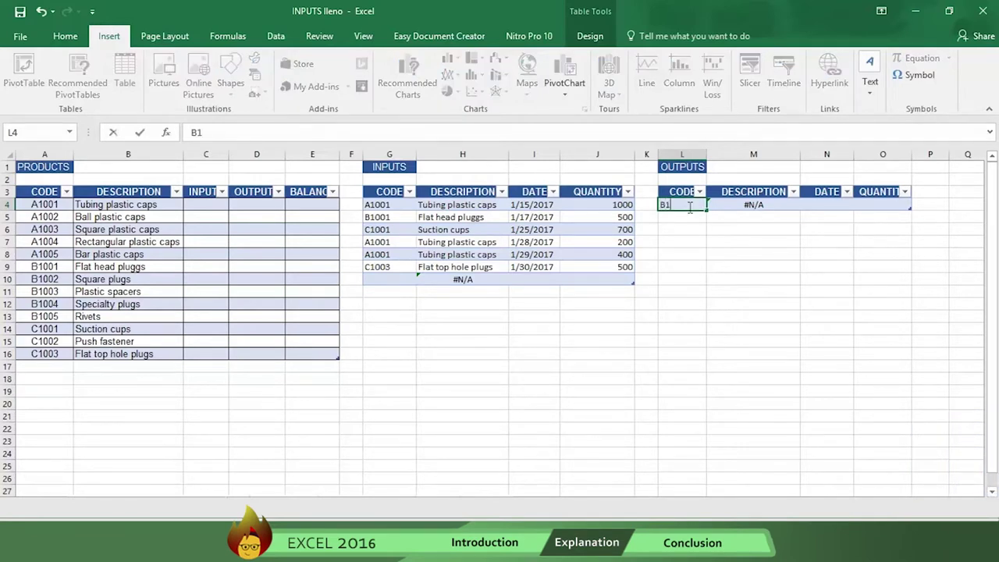
text(001)
key(Tab)
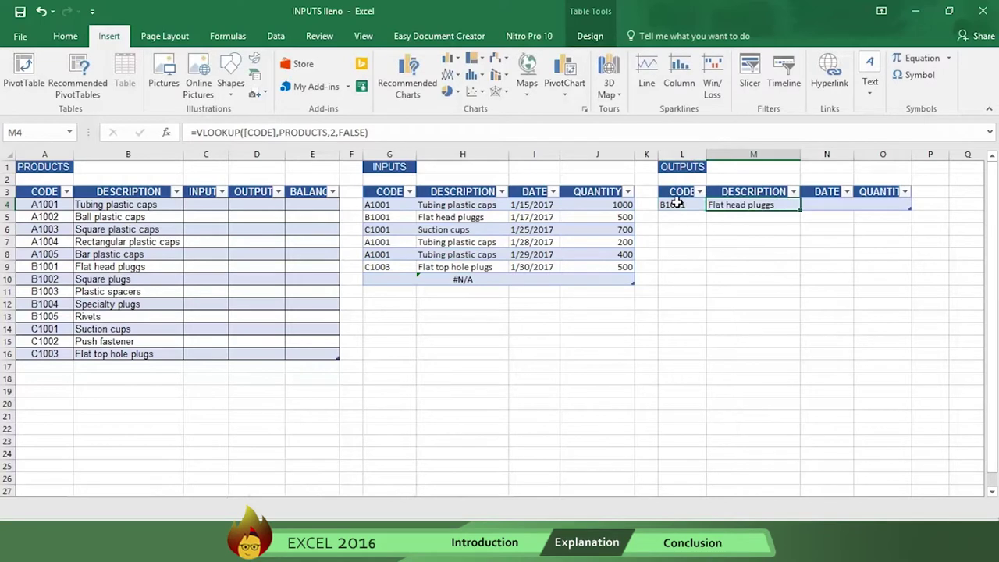
click(818, 202)
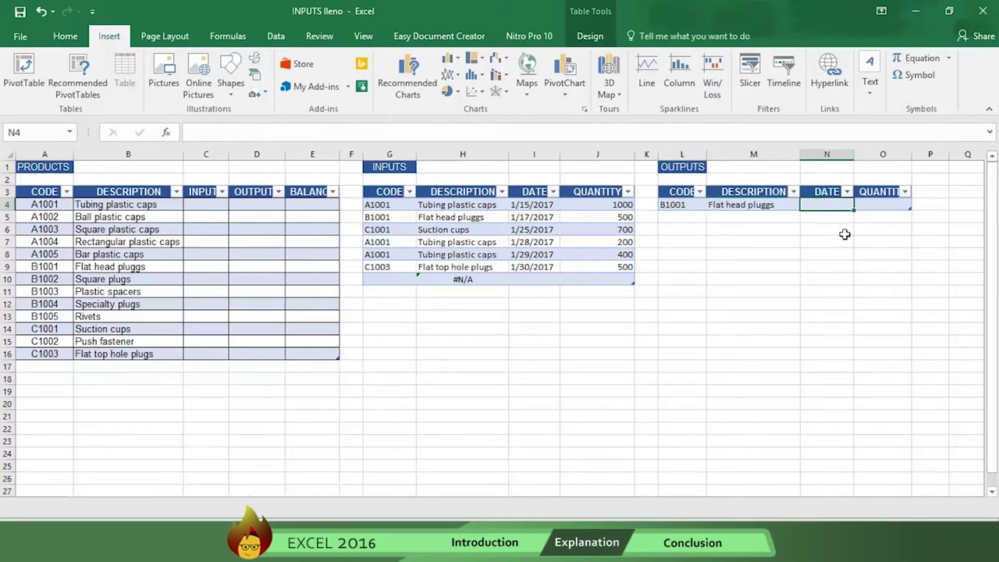
text(2)
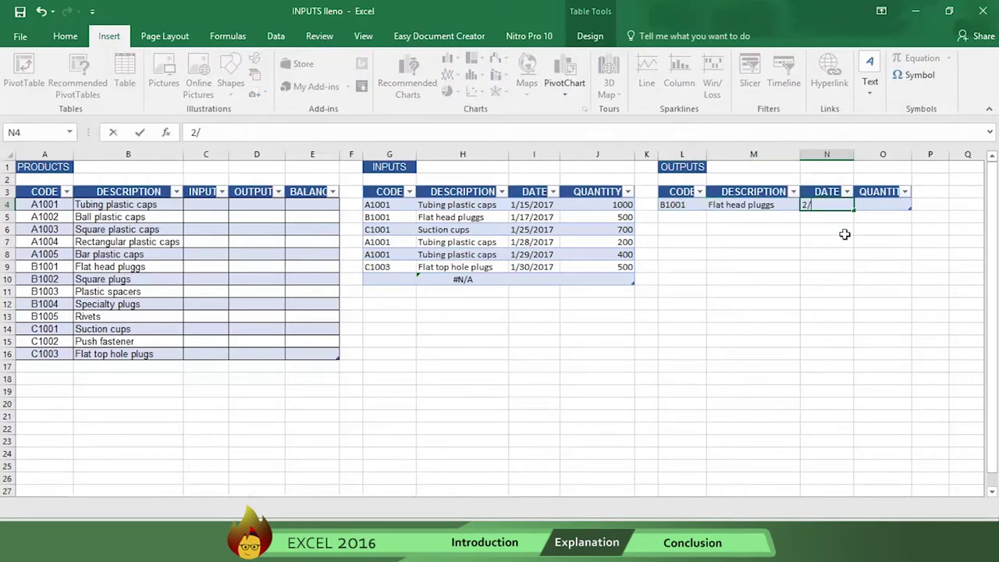
text(/2/2017)
key(Tab)
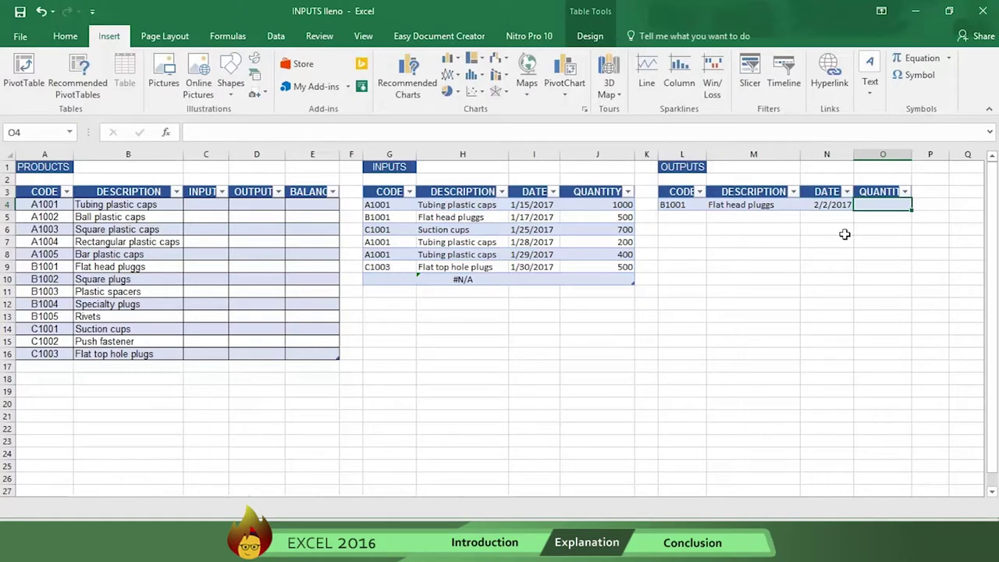
text(400)
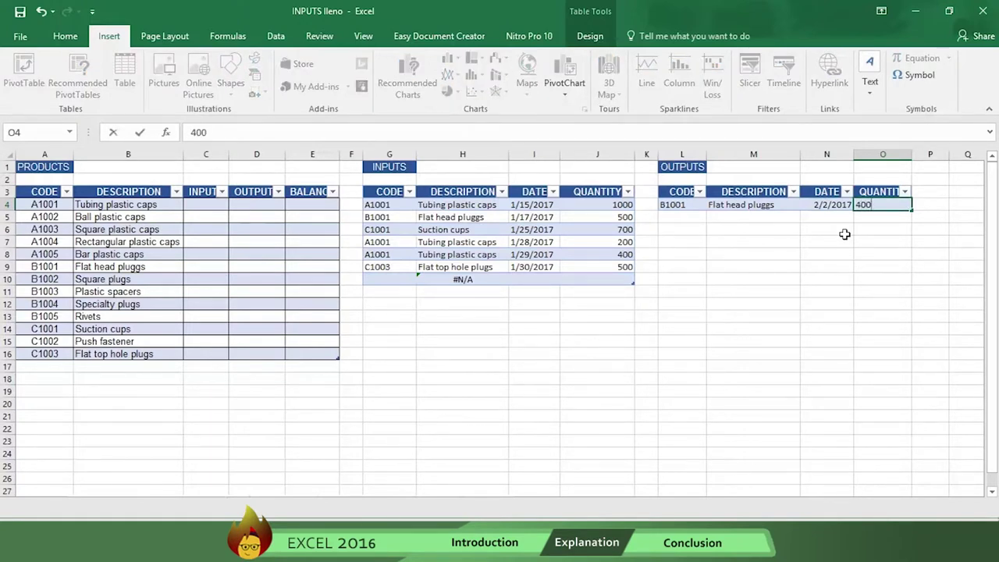
key(Tab)
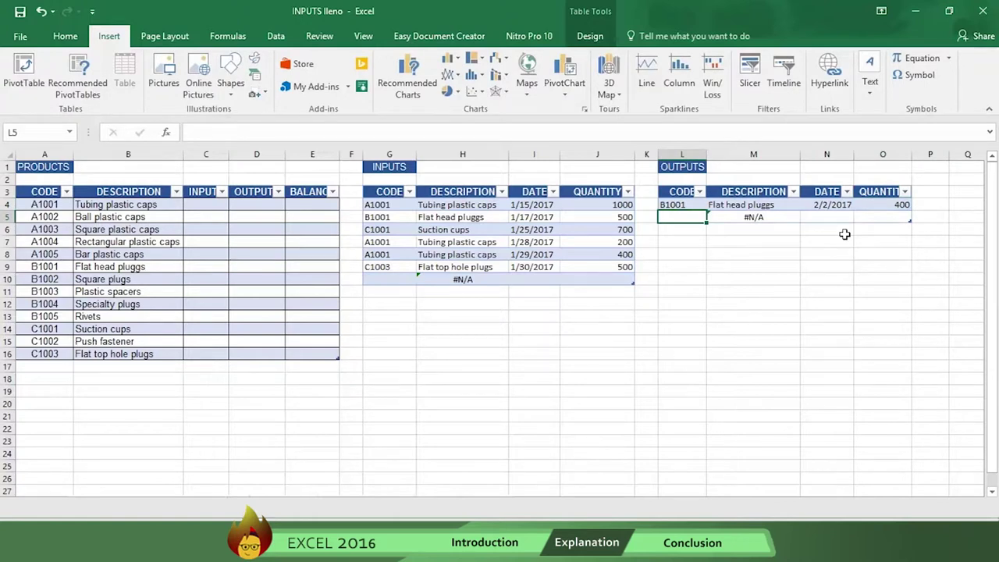